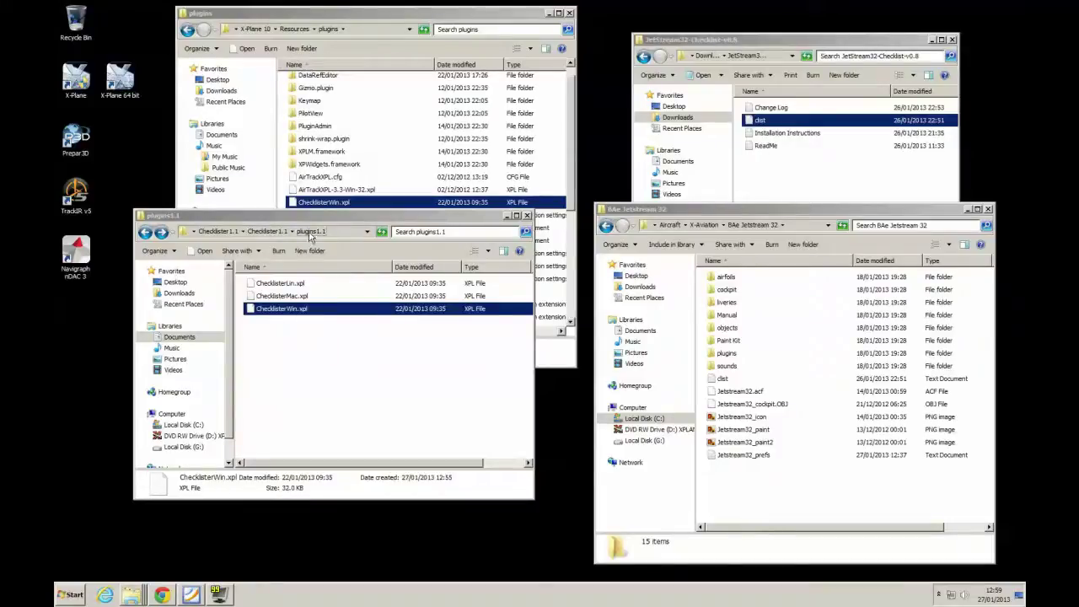
Locate ChecklisterWin.xpl in the Checklister1.1 plugins1.1 folder, and show the full path of X-Plane's Resources plugins folder that receives it
click(320, 376)
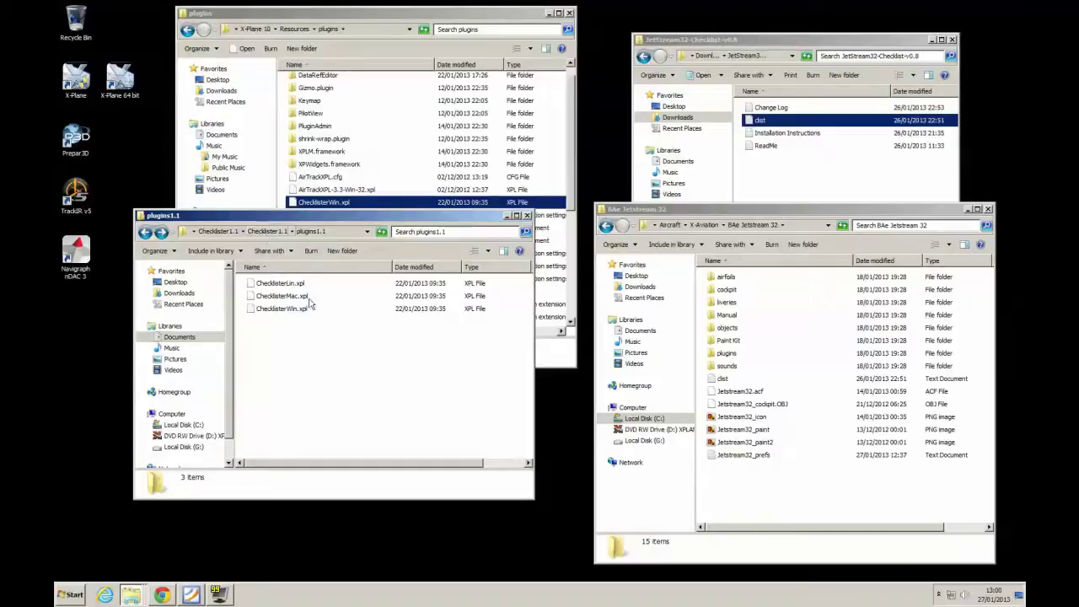
click(268, 231)
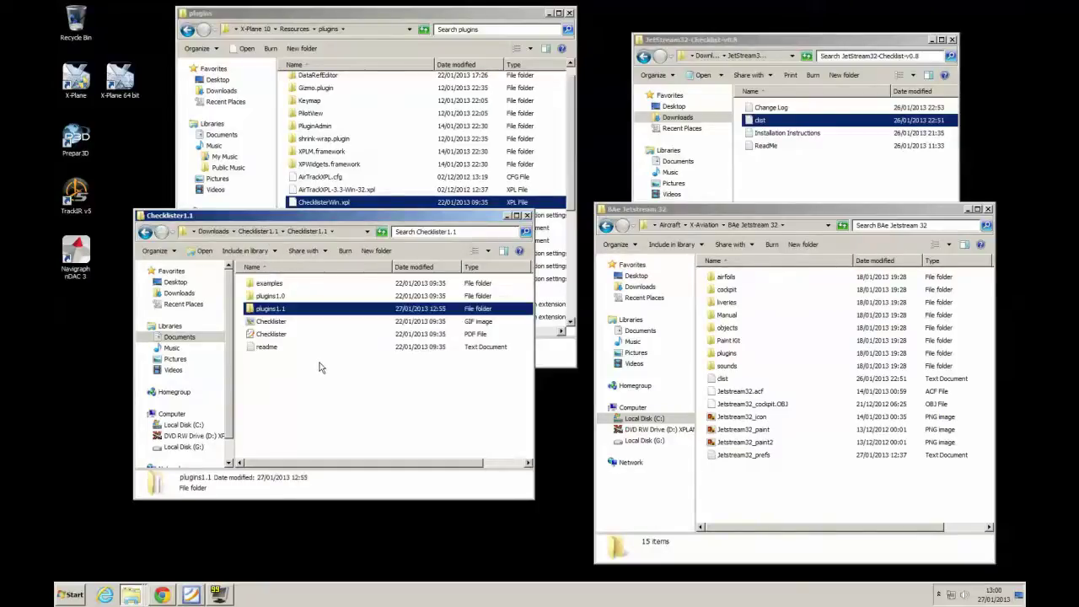
double_click(266, 314)
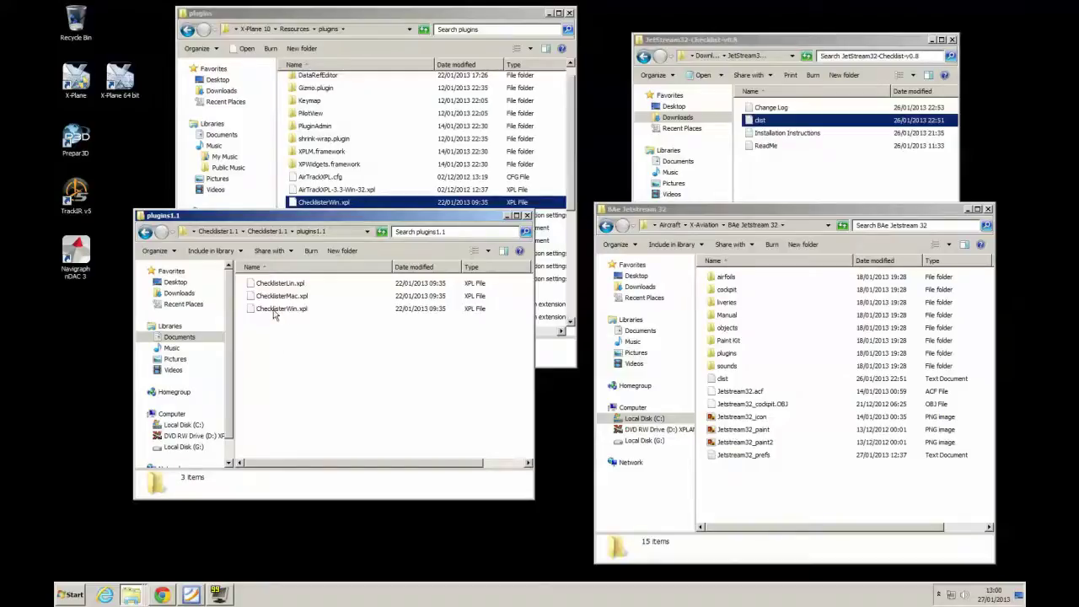
click(287, 309)
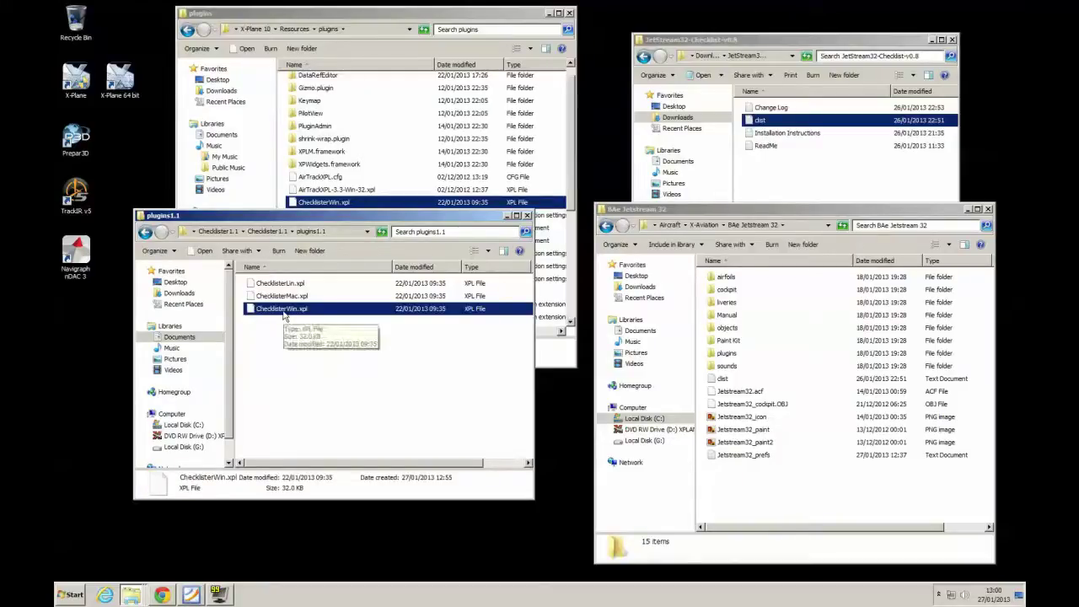
click(389, 15)
click(361, 31)
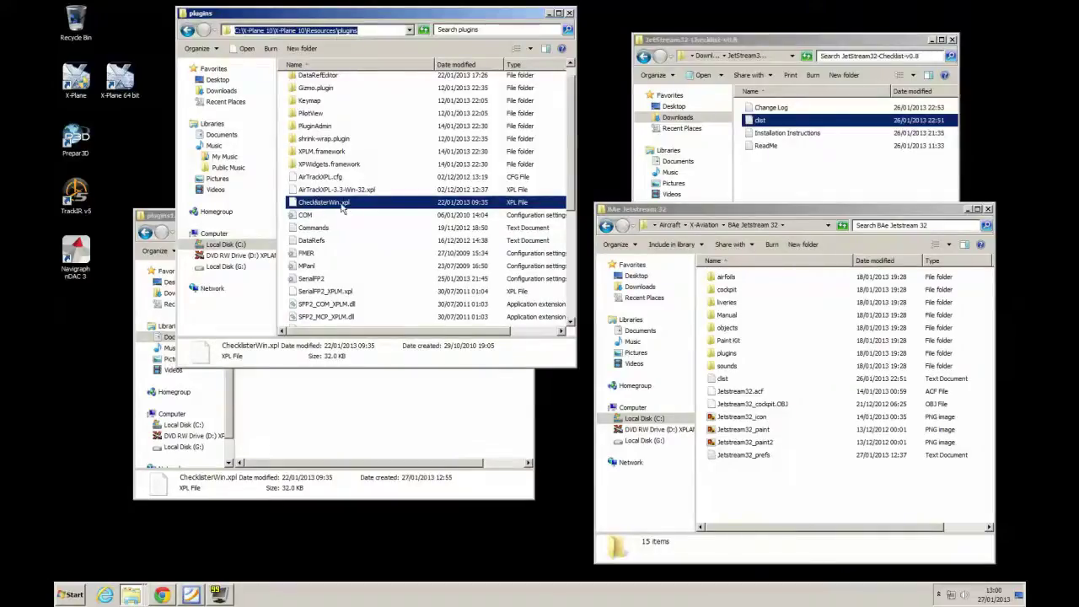
click(375, 416)
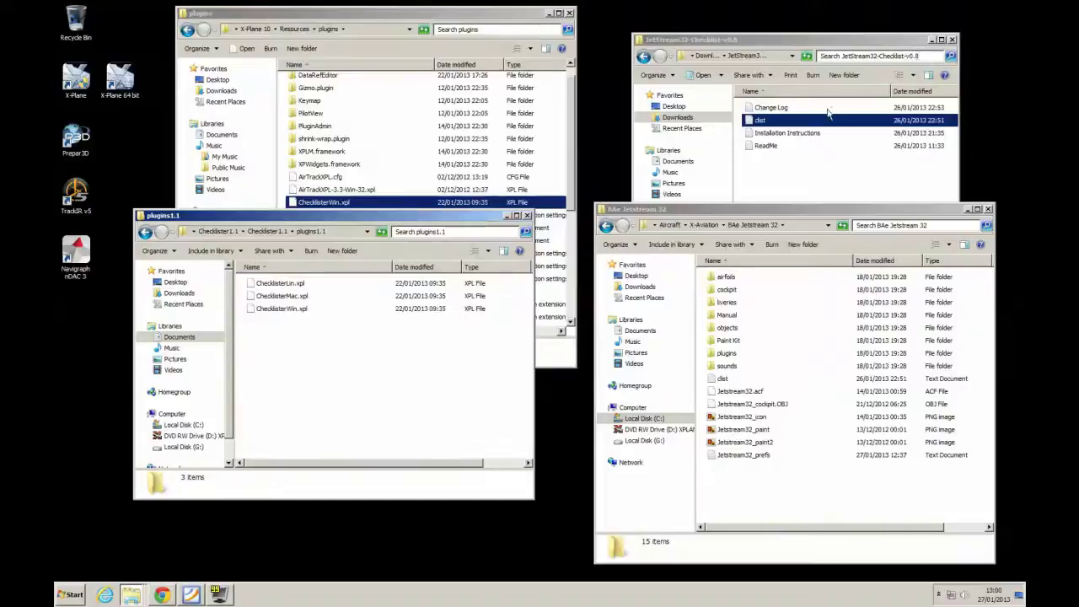
Locate the clist file in JetStream32-Checklist-v0.8 and in the BAe Jetstream 32 aircraft folder, checking that aircraft folder's full path
click(765, 161)
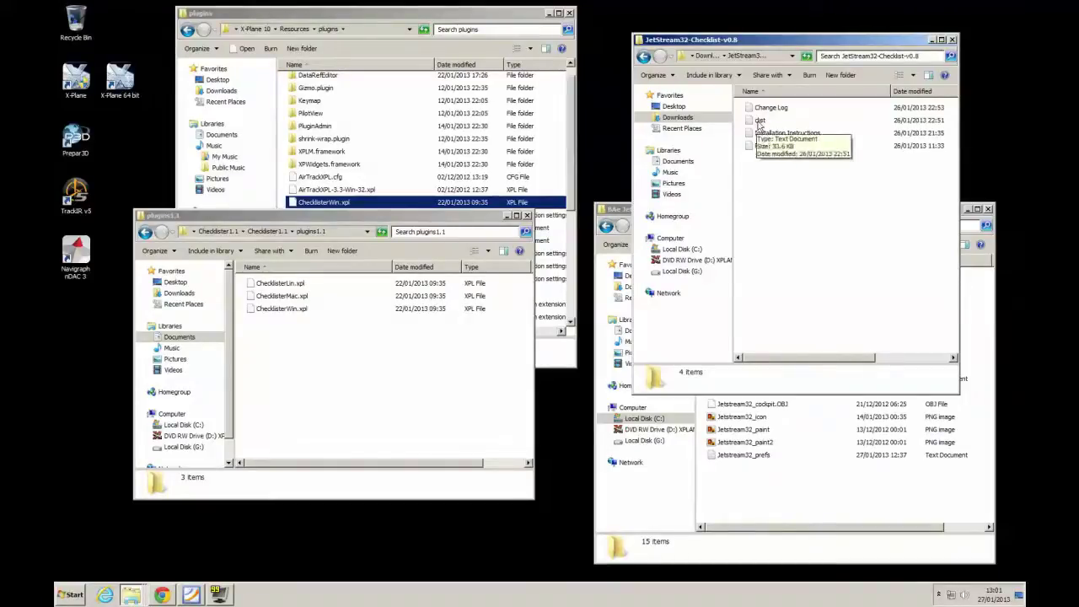
click(761, 123)
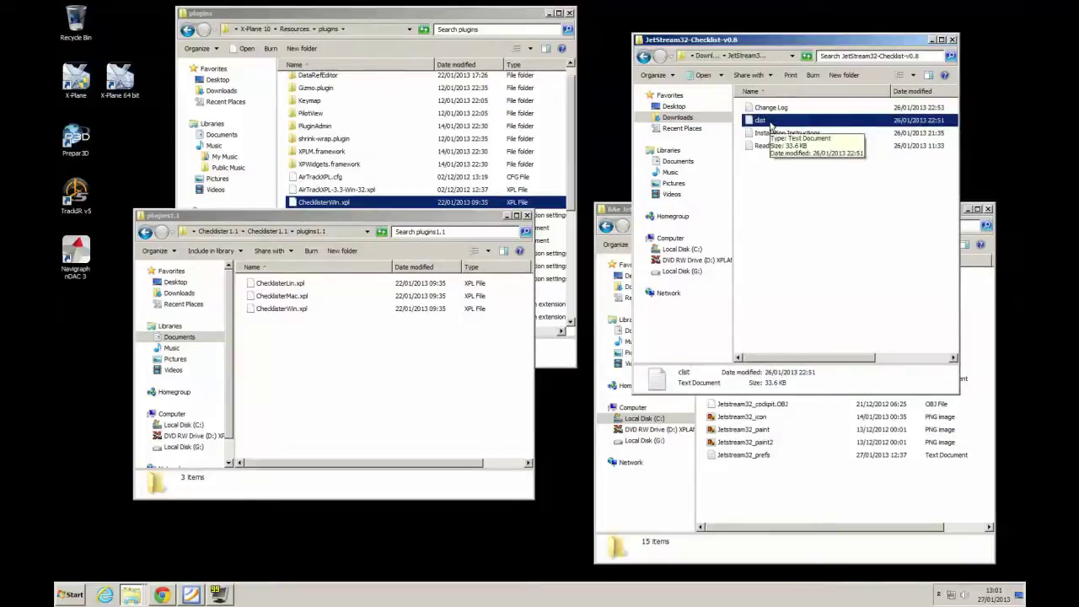
click(769, 491)
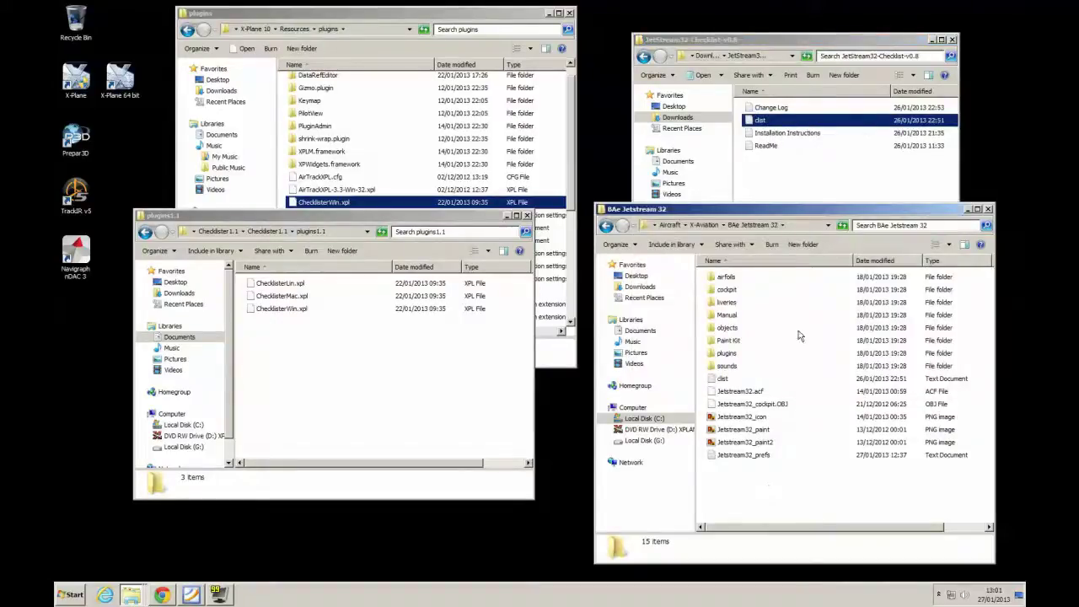
click(805, 230)
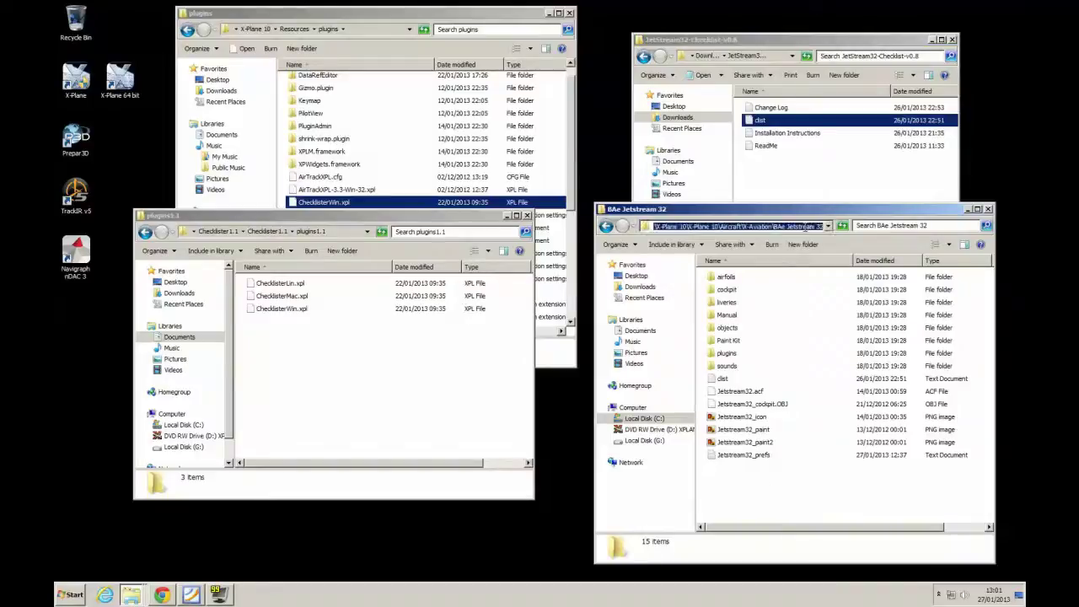
click(774, 227)
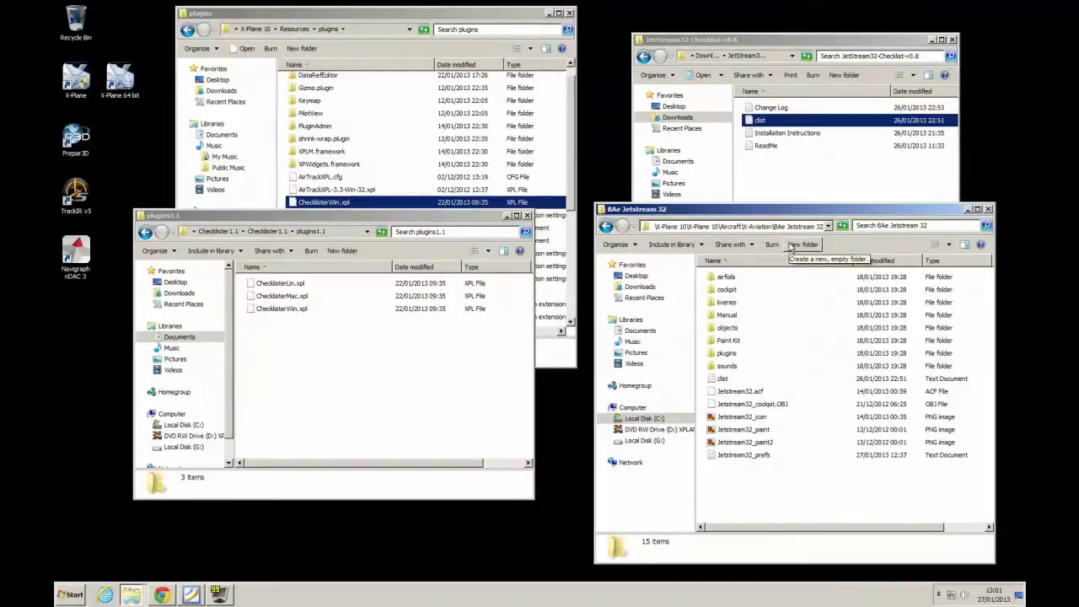
key(shift+End)
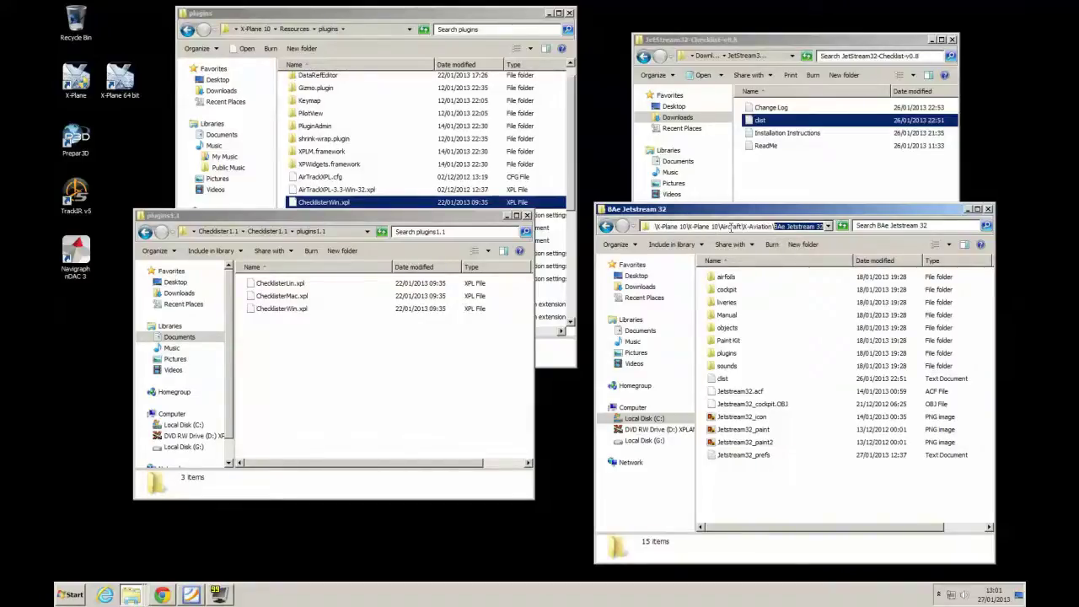
click(721, 381)
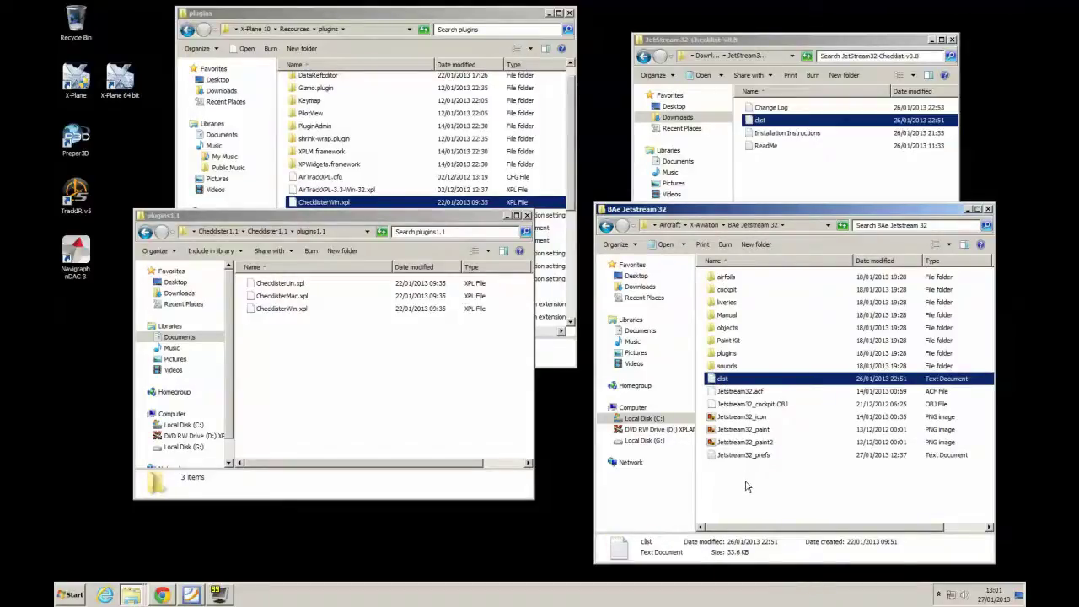
click(388, 414)
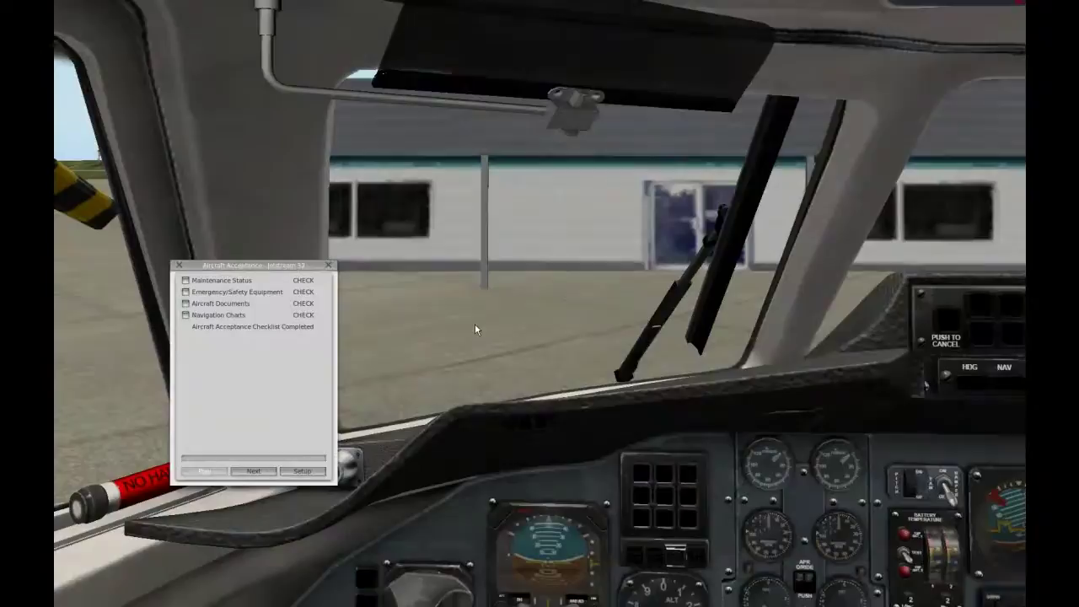
key(Up)
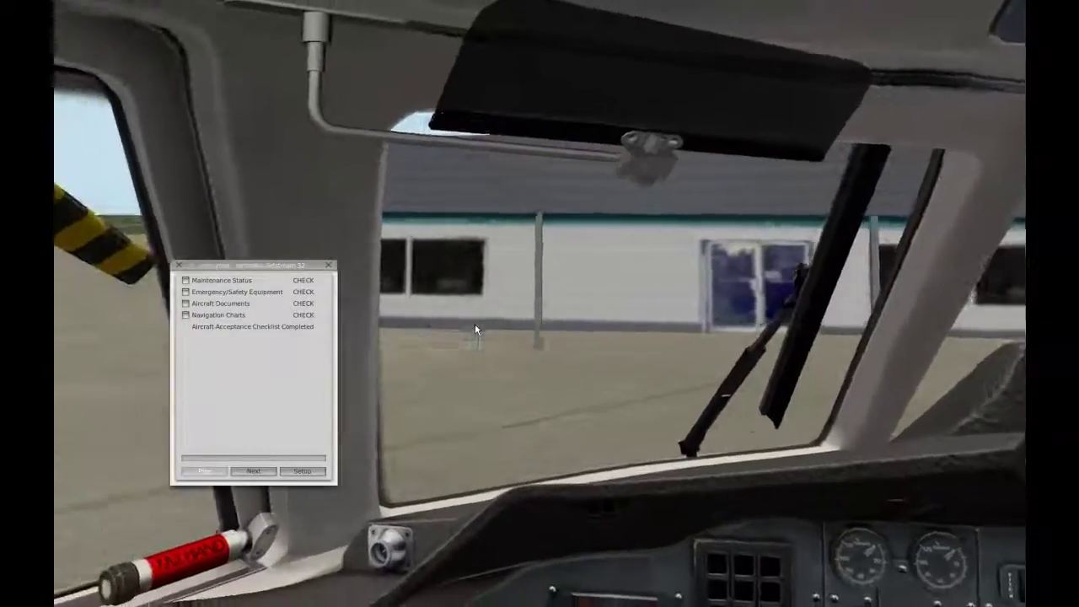
key(Left)
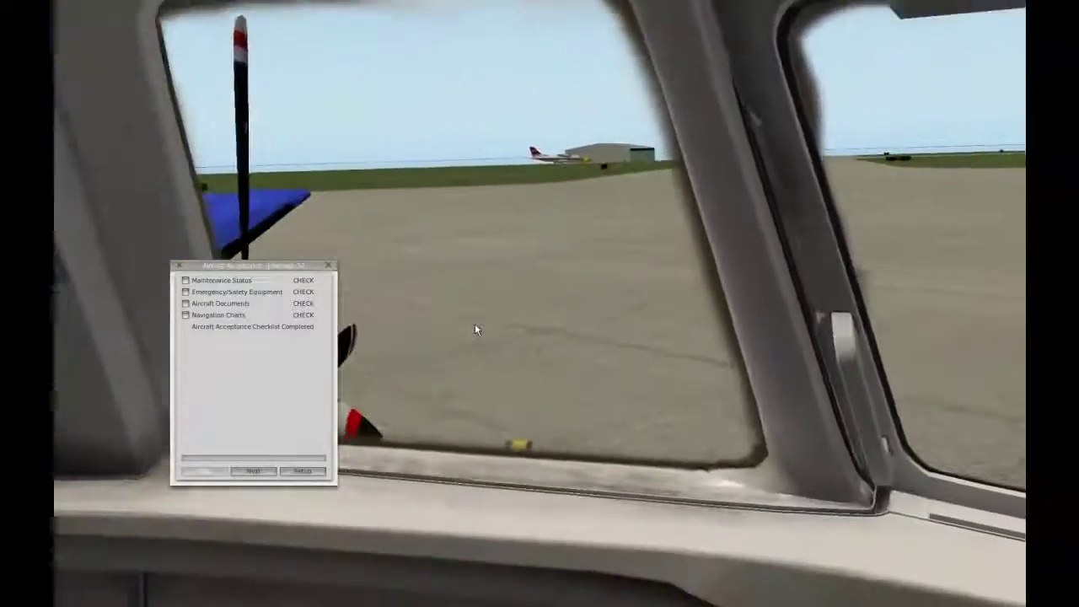
key(Left)
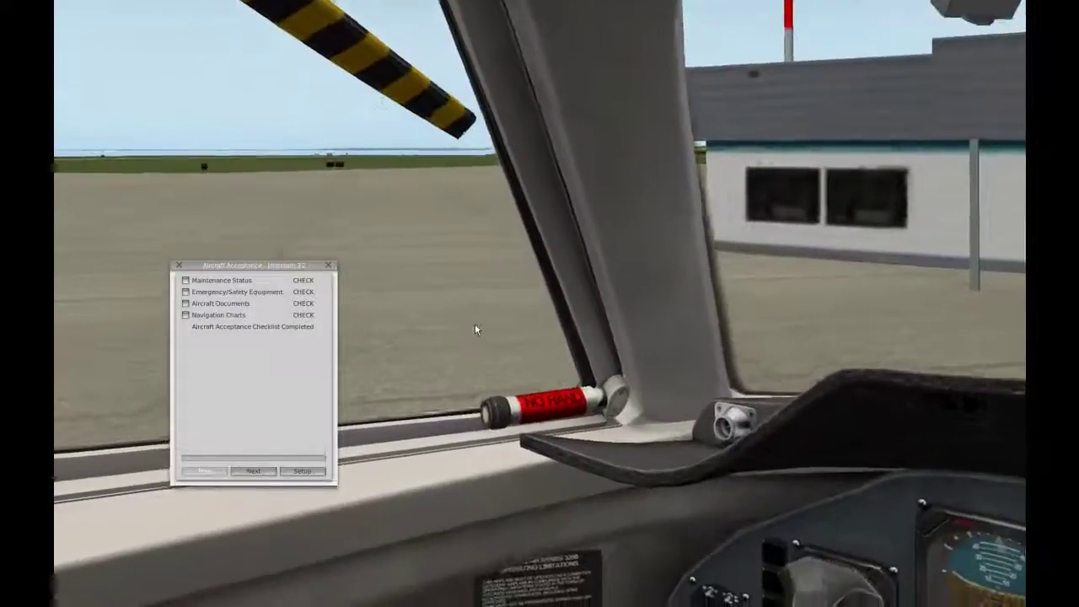
key(Right)
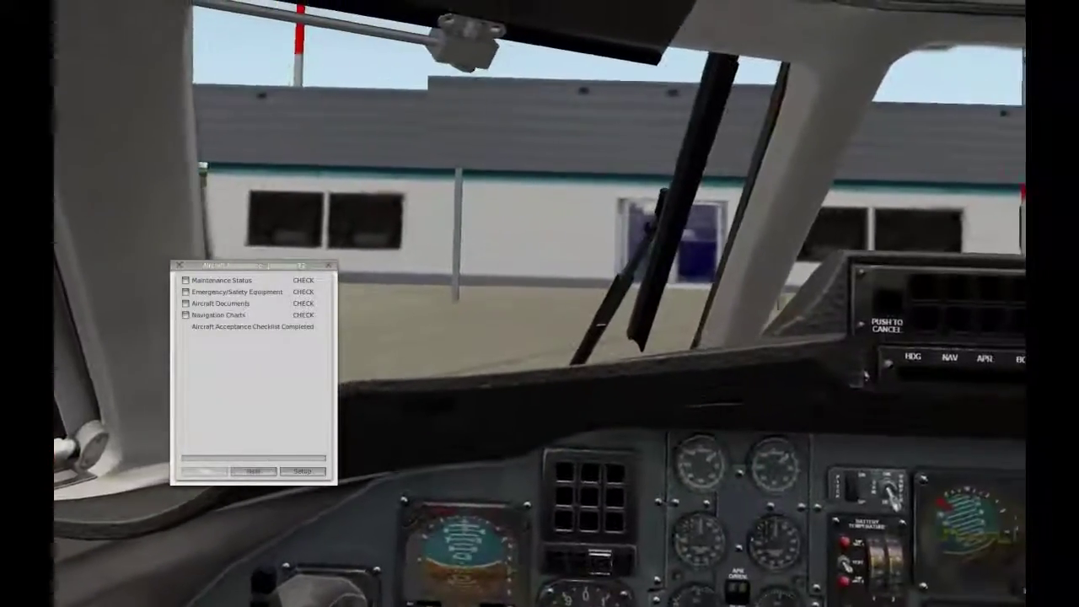
key(Right)
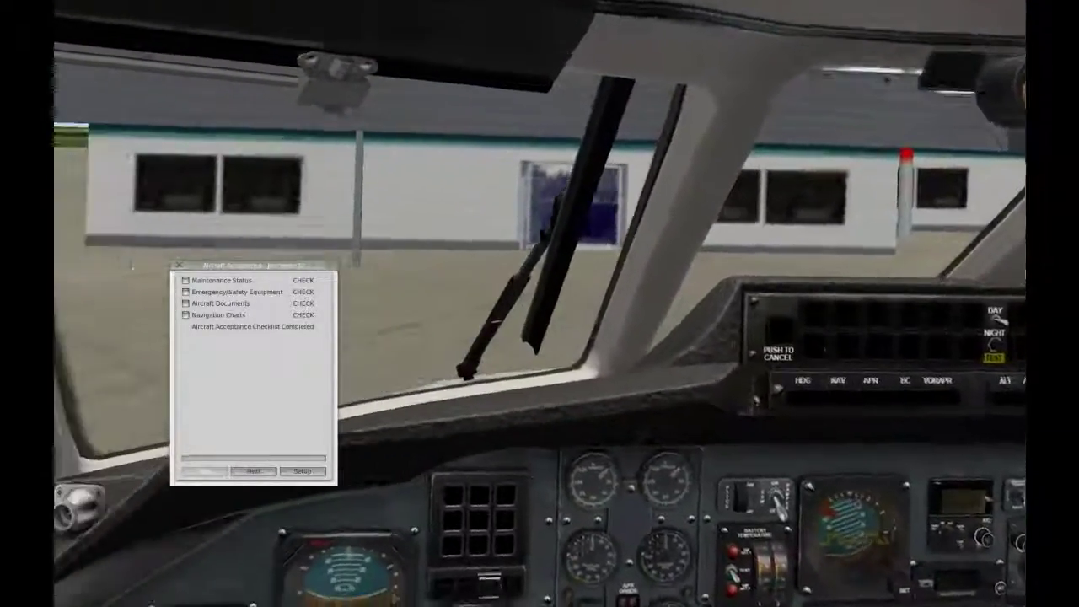
key(Left)
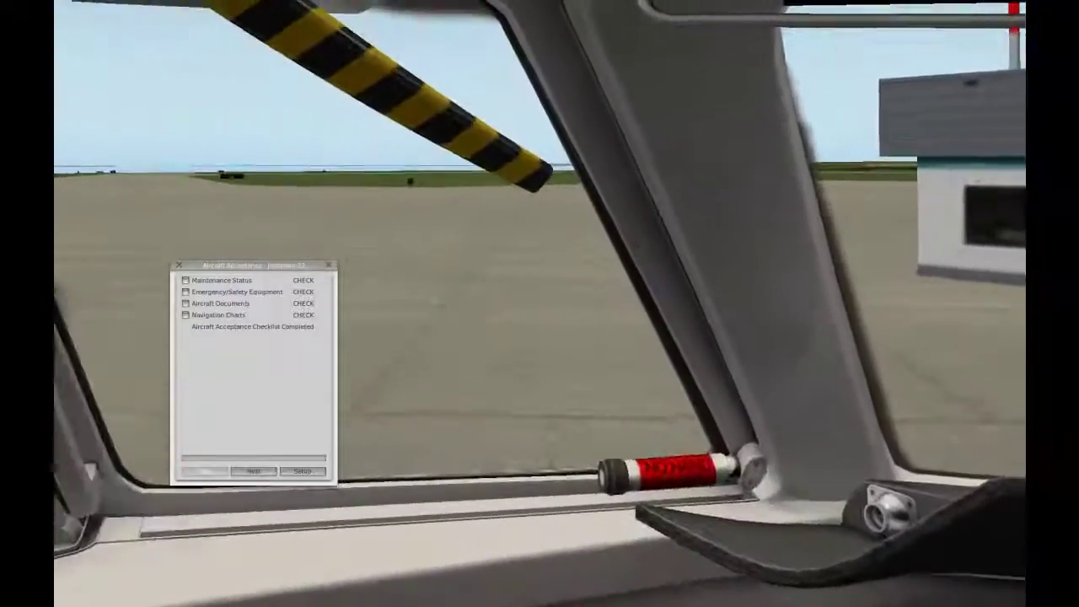
key(Left)
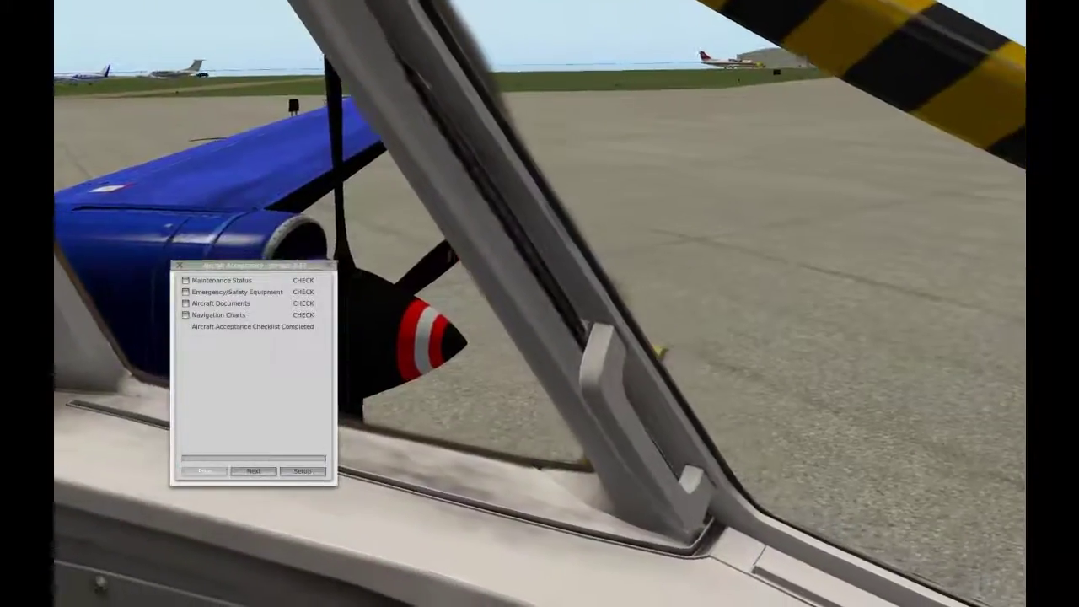
key(Right)
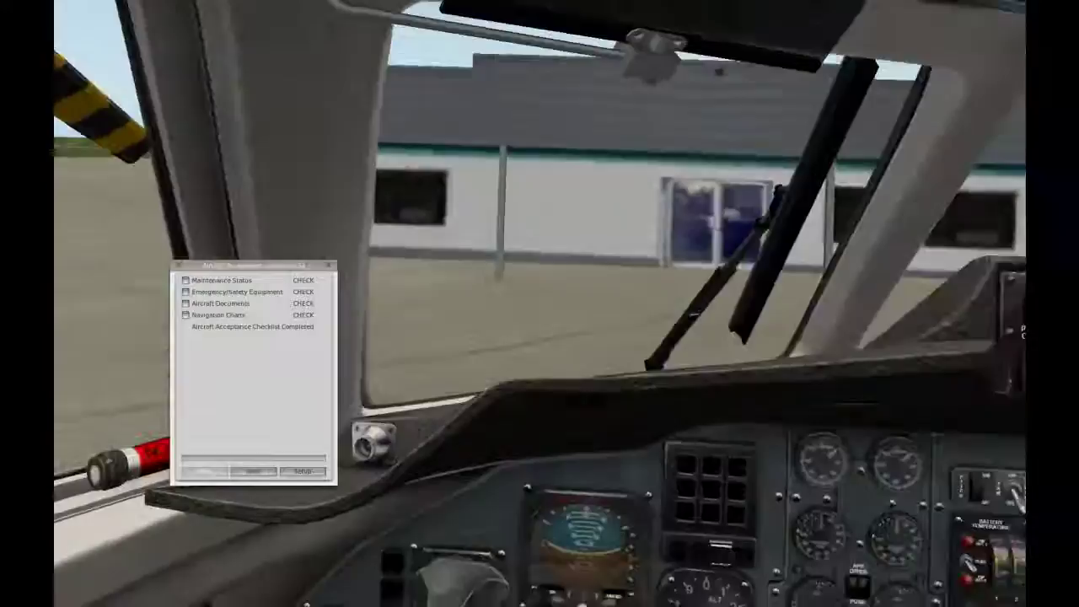
key(Left)
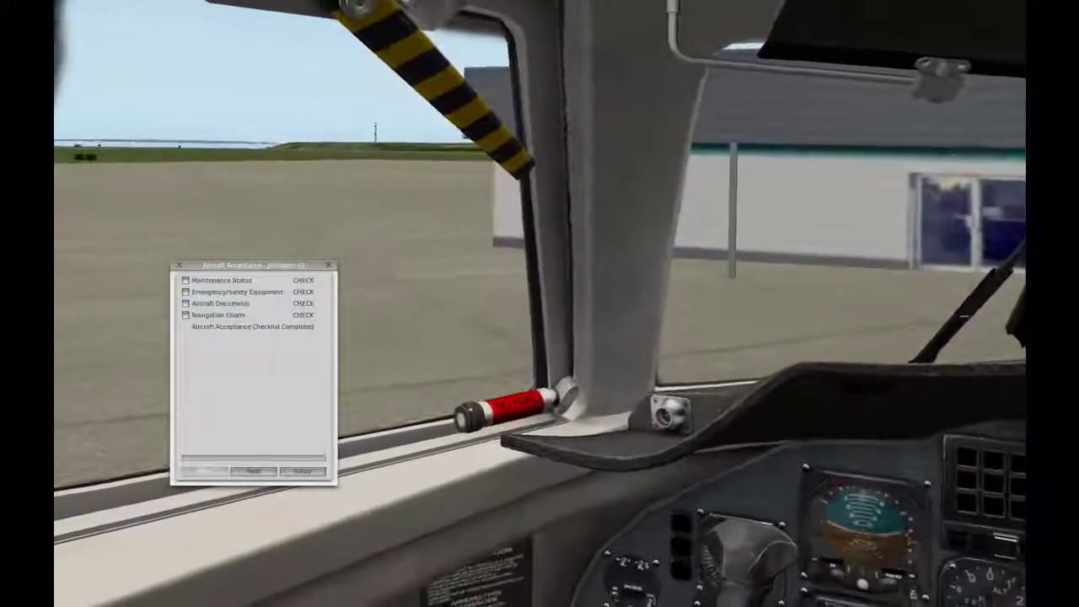
key(Right)
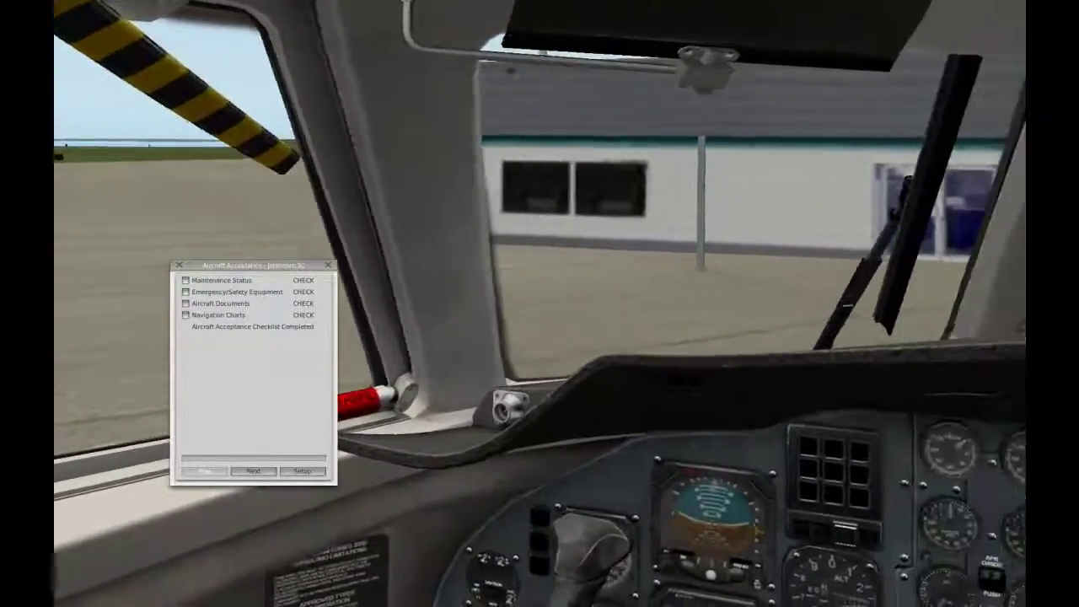
key(Left)
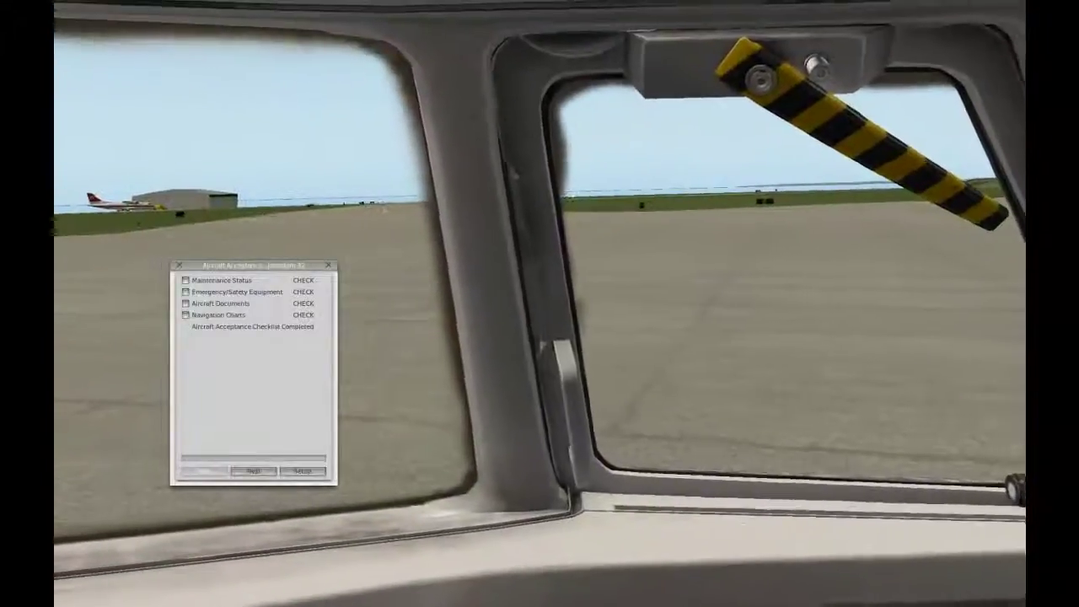
key(Right)
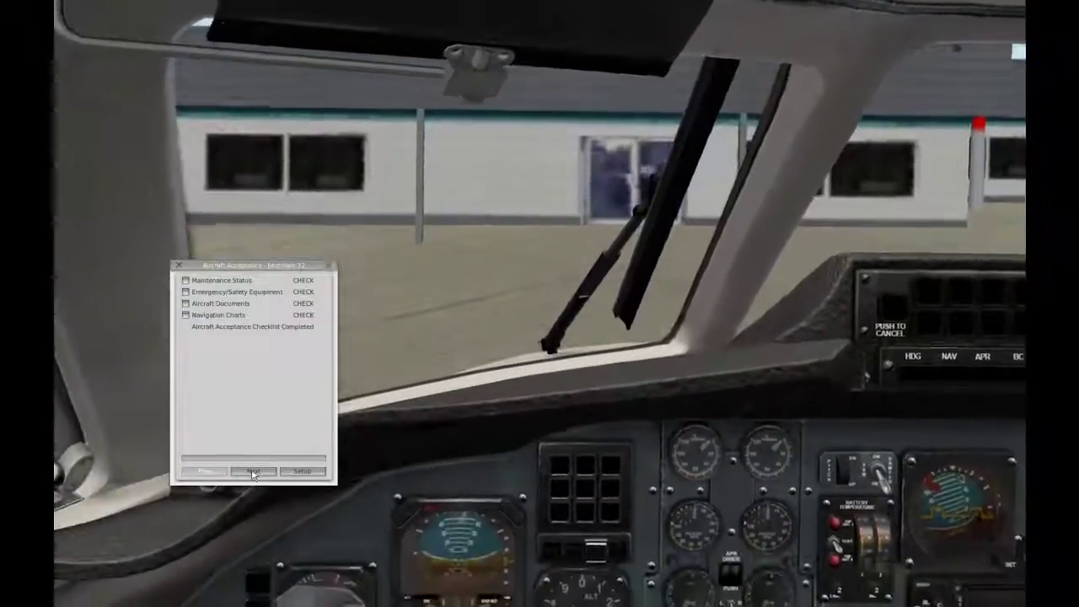
Advance from the Aircraft Acceptance checklist to the Pre-Flight checklist, and close the checklist window
click(253, 470)
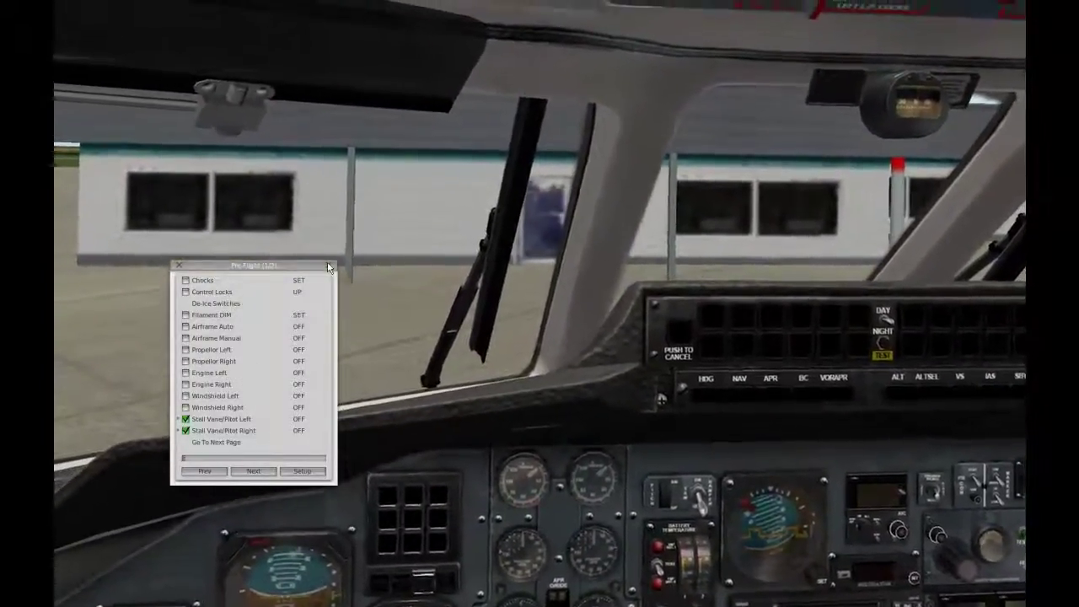
click(329, 268)
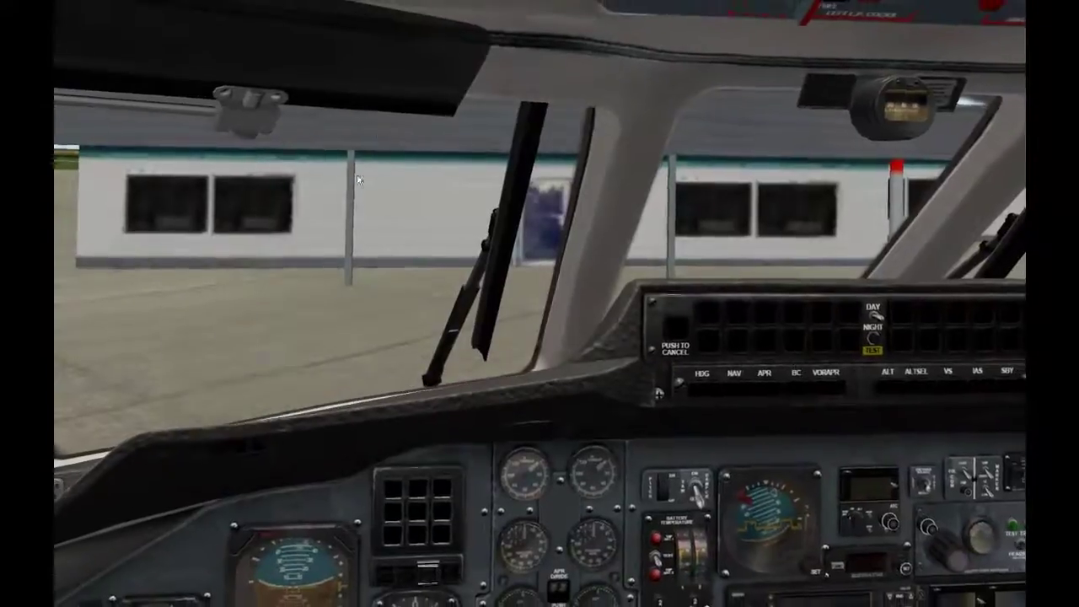
Examine the list of enabled plugins in Plugin Admin for Checklister v1.1, and close the list
click(384, 5)
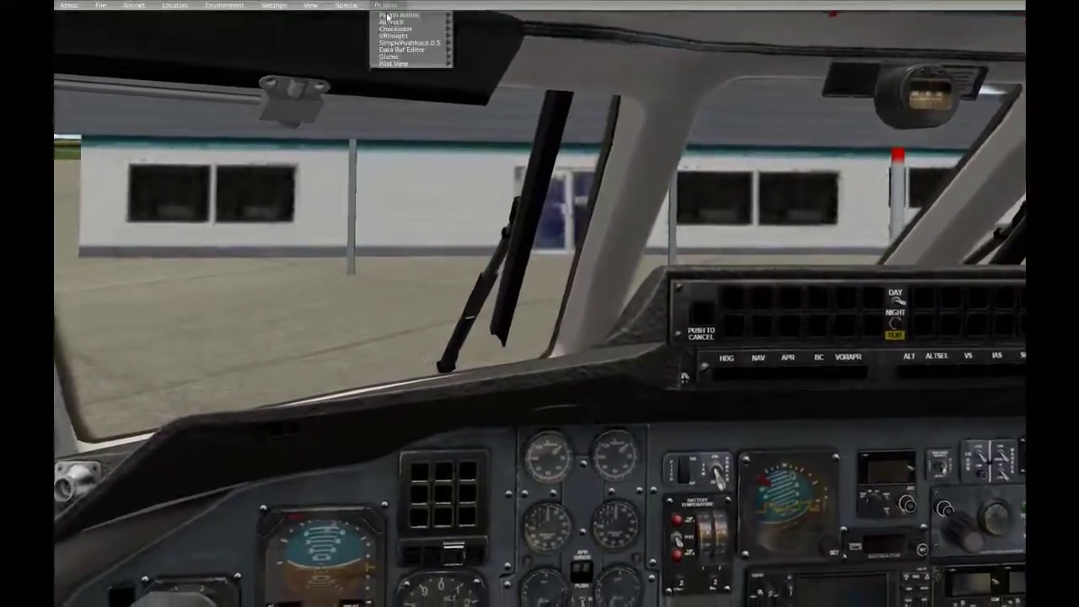
click(389, 16)
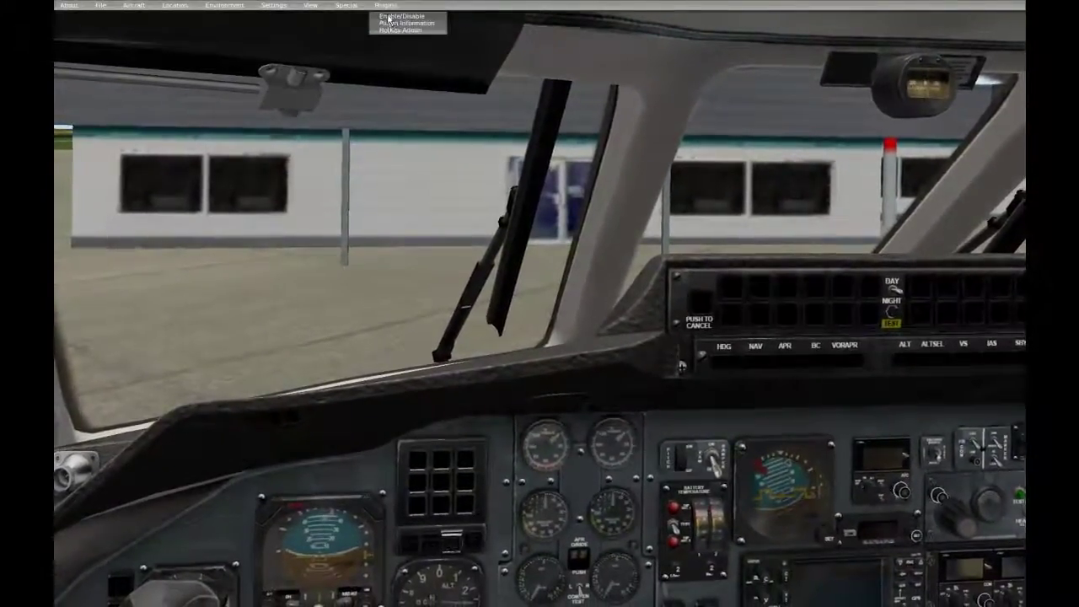
click(401, 16)
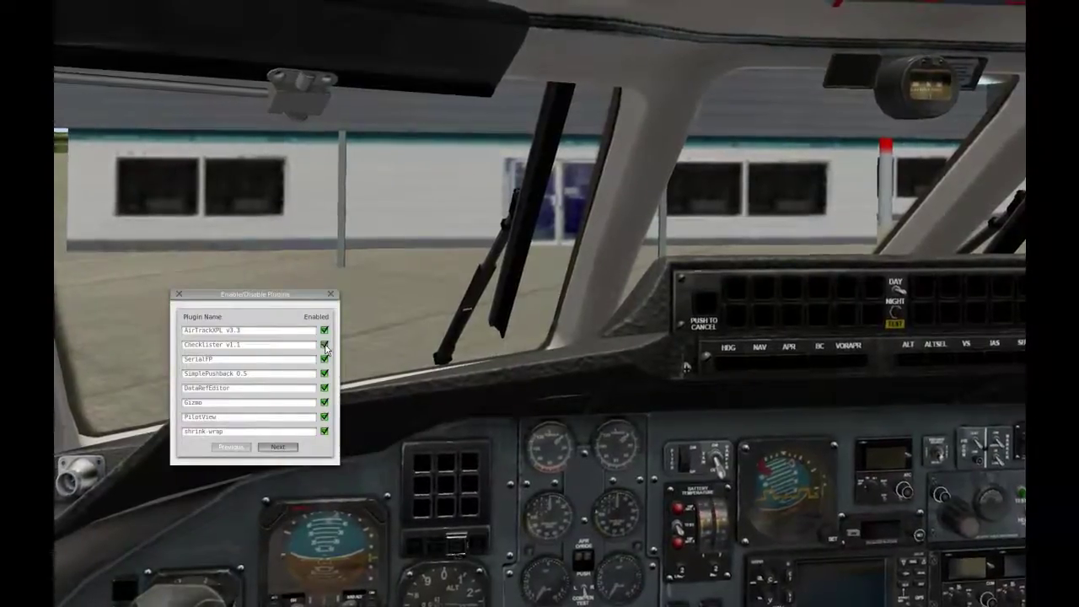
click(331, 295)
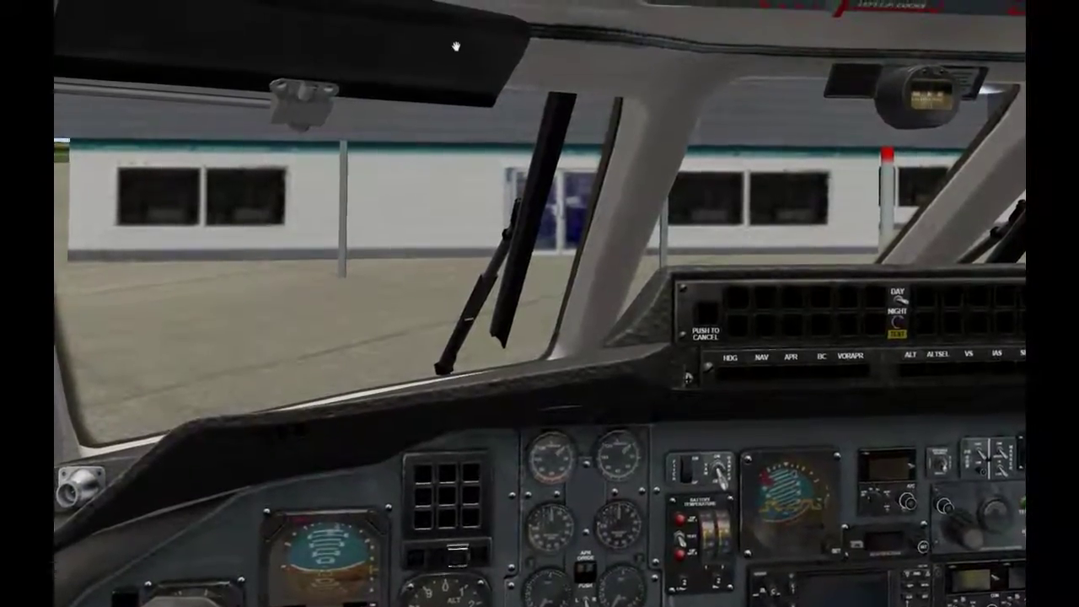
Open the Pre-Flight checklist from the Checklister plugin, view its second page and return to the first
click(385, 5)
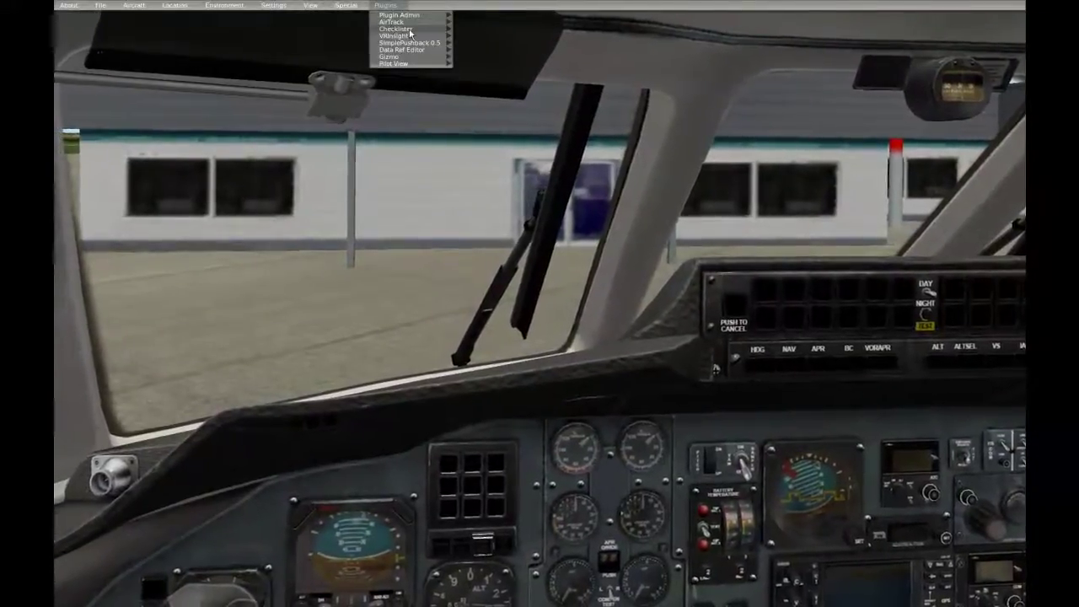
click(411, 34)
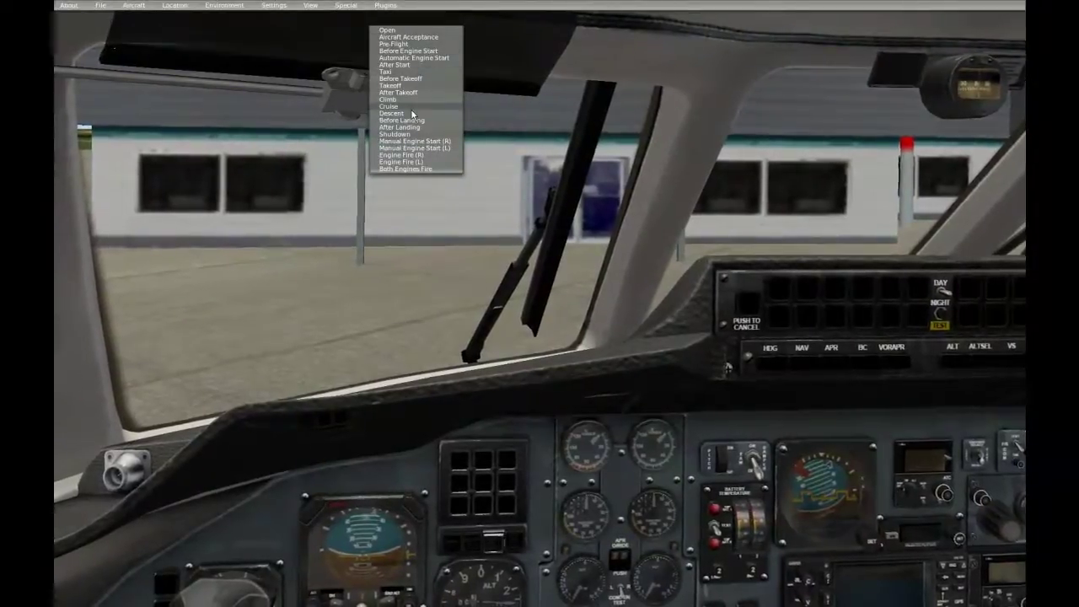
click(394, 44)
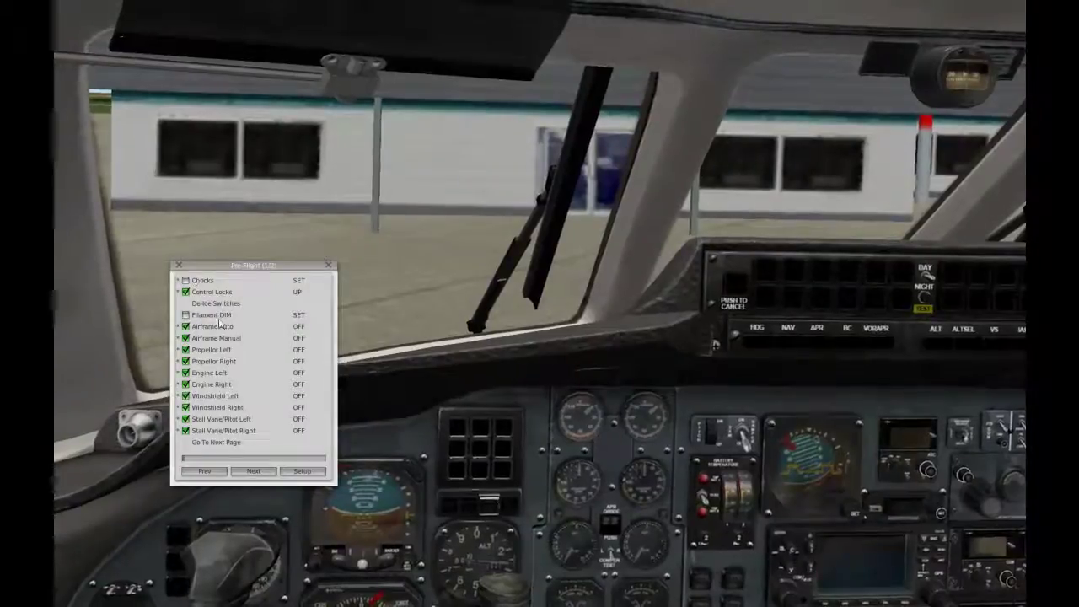
click(251, 472)
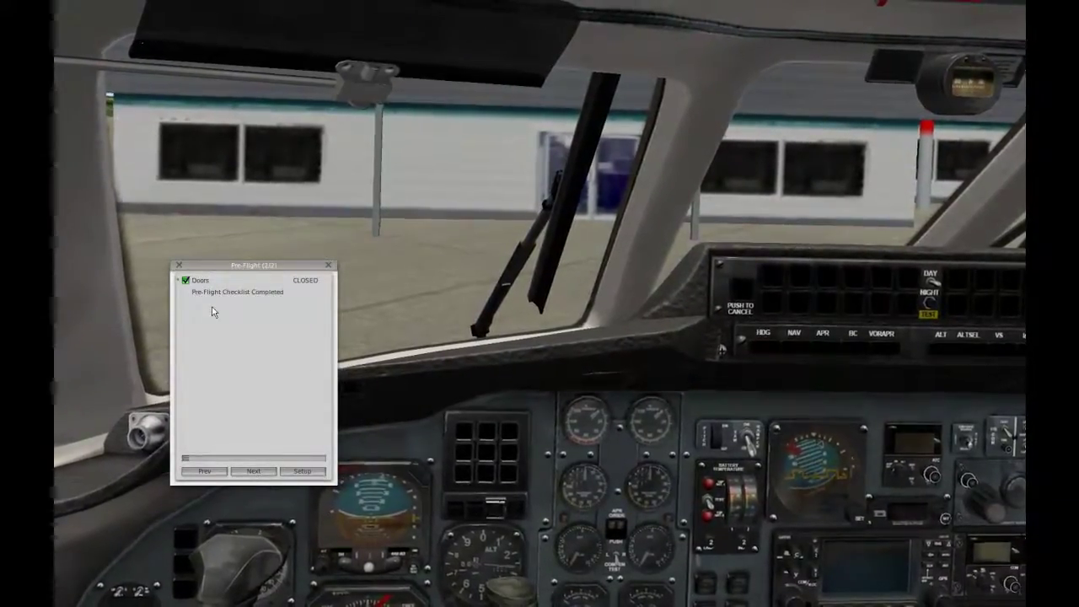
click(224, 473)
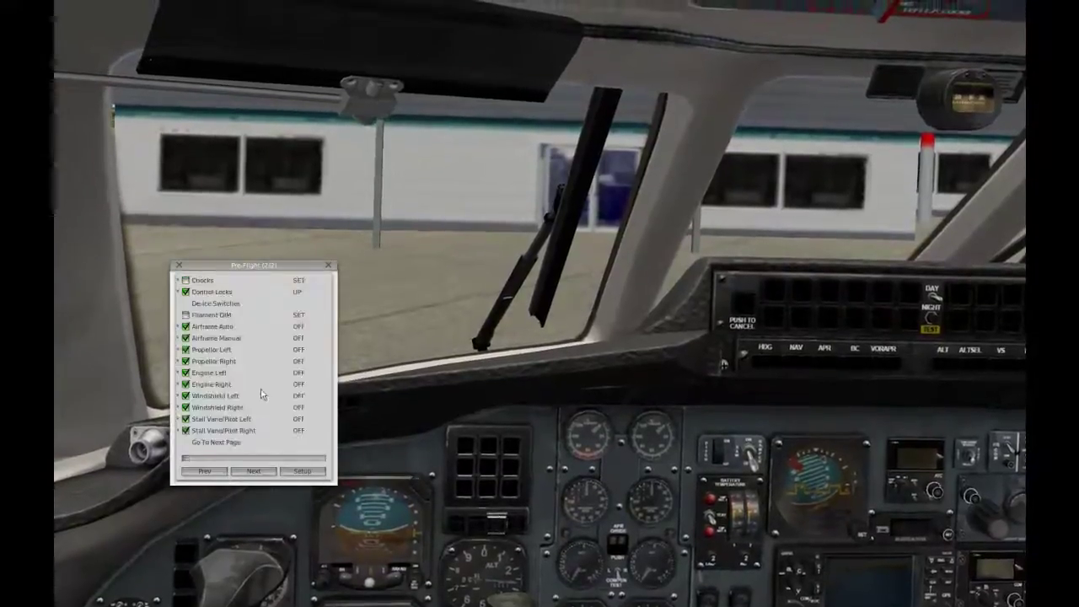